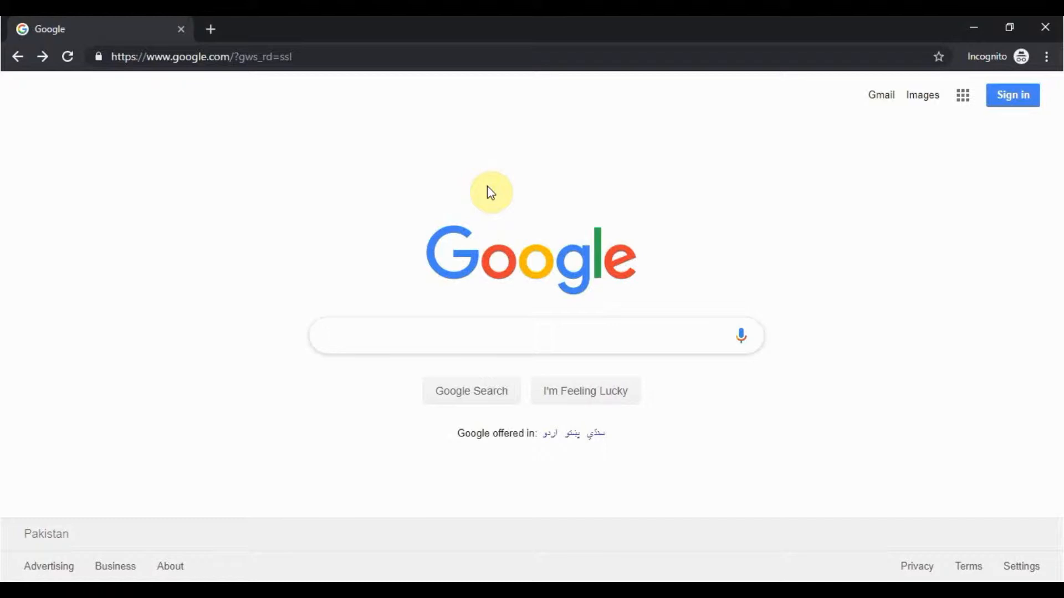
Open canva.com in the browser and look over its landing page.
click(424, 57)
text(canva.com)
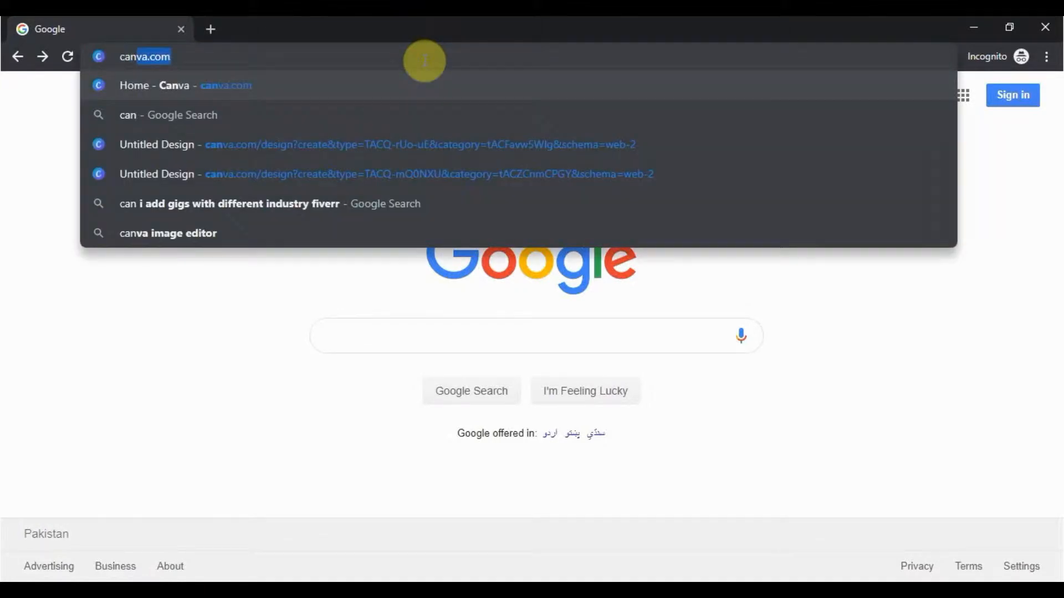
key(Right)
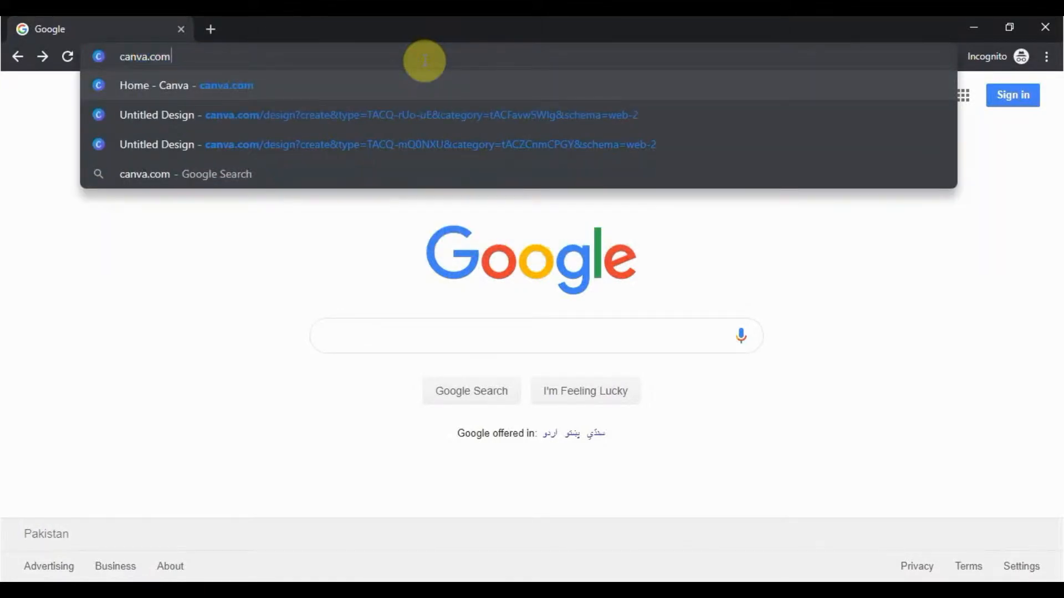
key(Return)
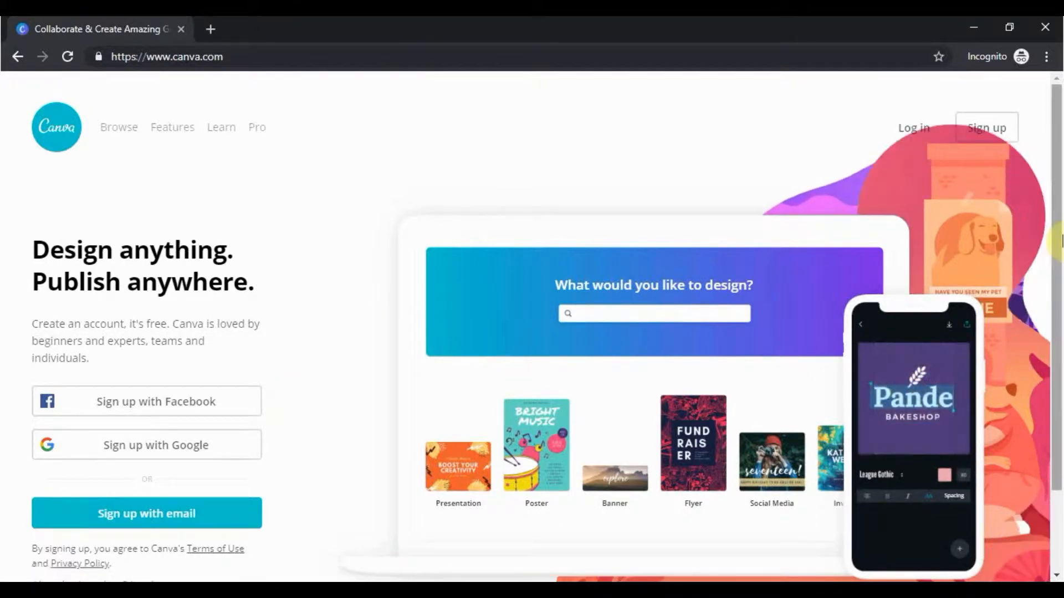
drag(1057, 238, 1056, 261)
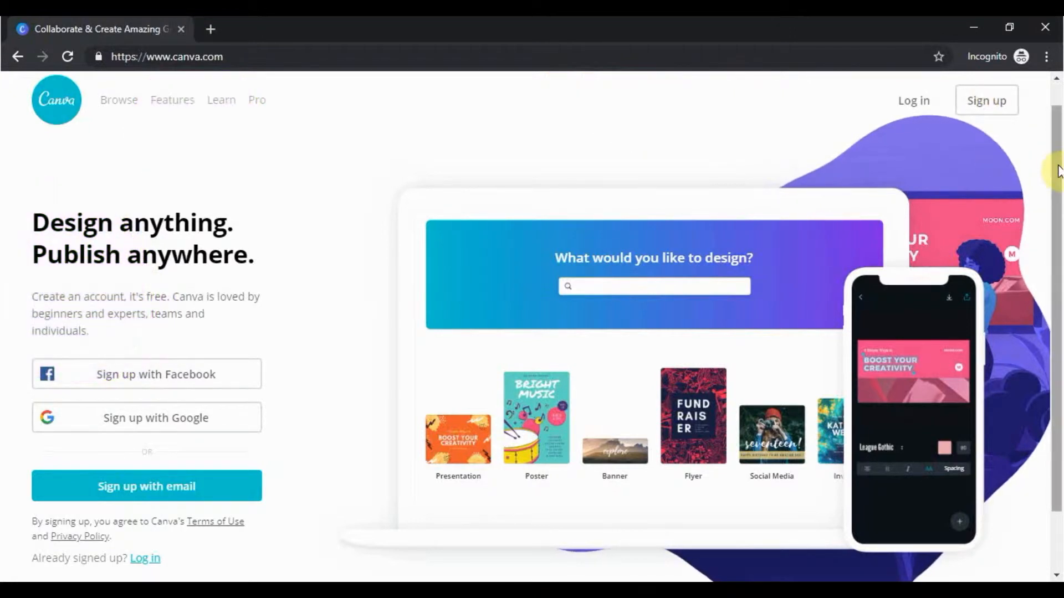
scroll(1055, 138, up, 1)
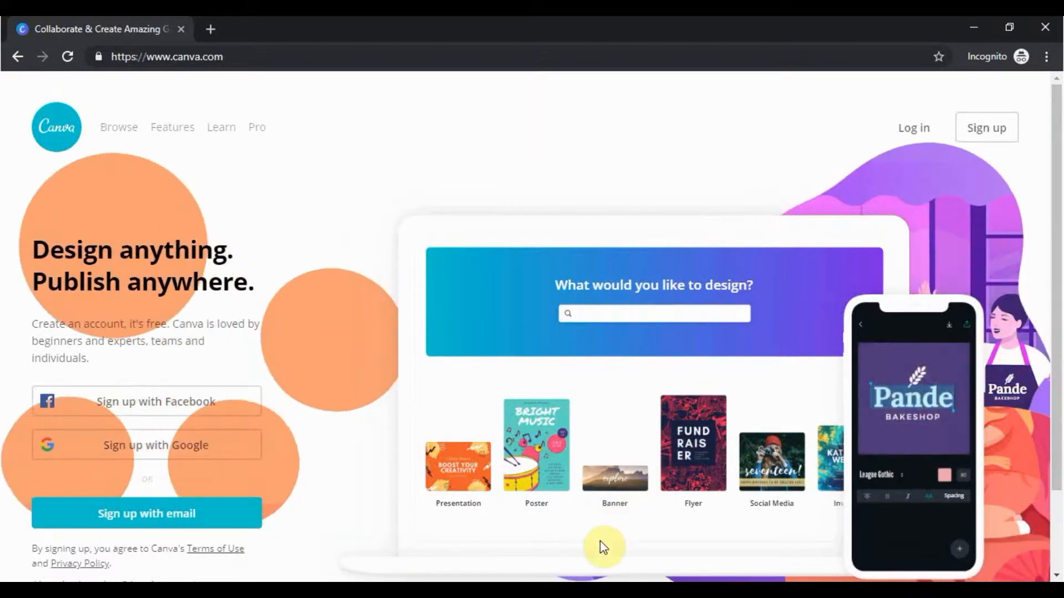
Switch to the browser window signed in to Canva and look over the design types on its home page.
click(591, 590)
click(526, 545)
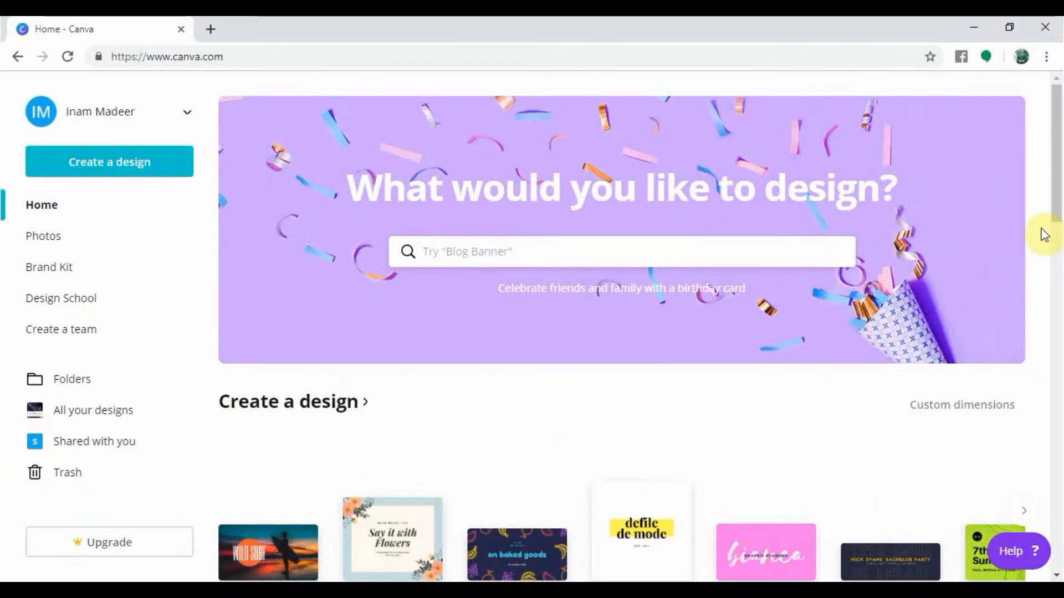
drag(1056, 196, 1057, 237)
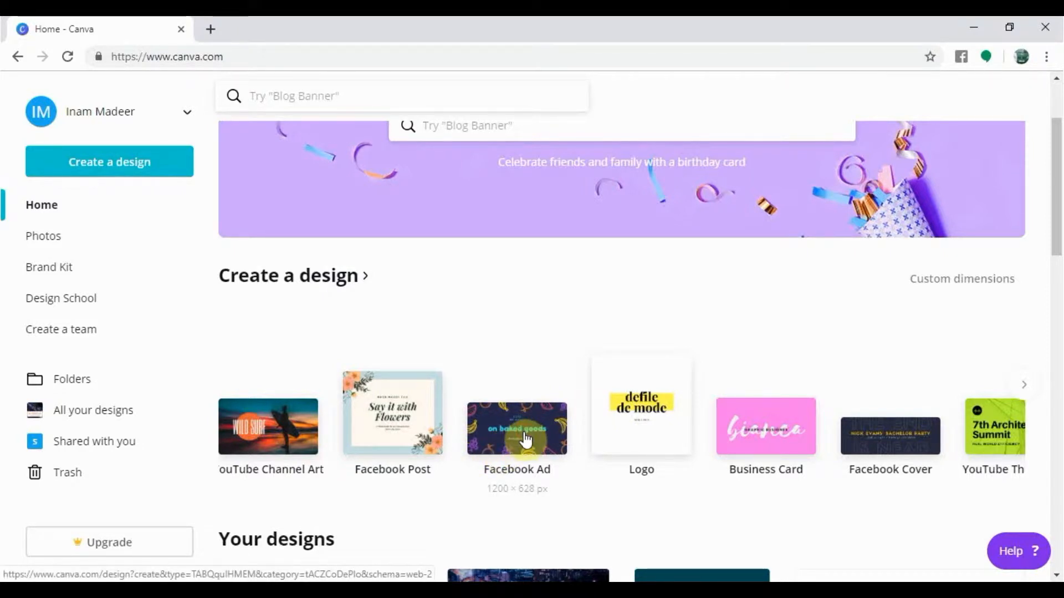
scroll(1059, 225, up, 3)
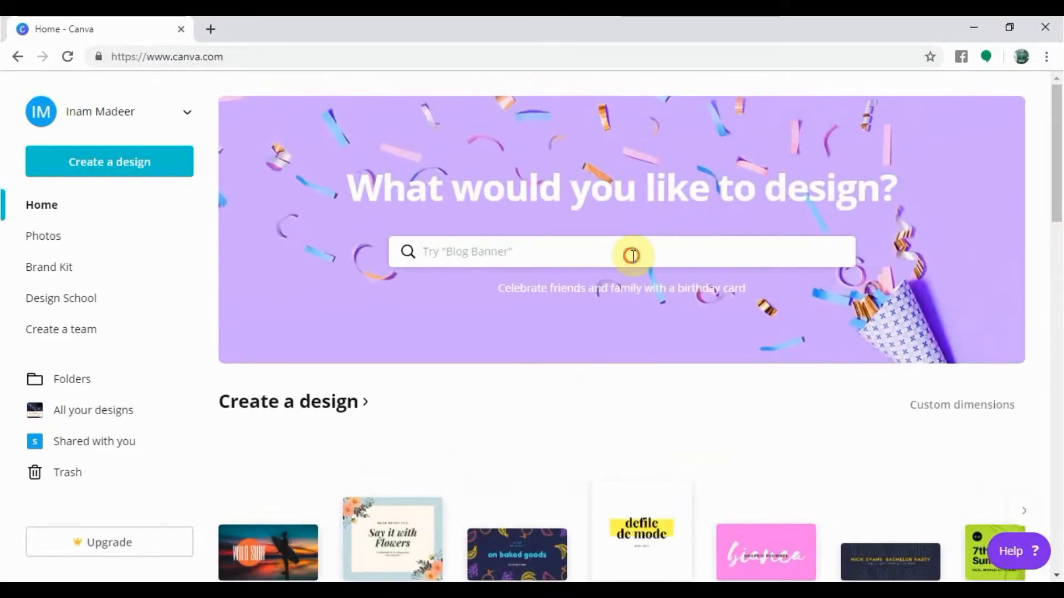
Search the design types for "Facebook Ad" and create a new 1200 × 628 px Facebook Ad design.
click(632, 256)
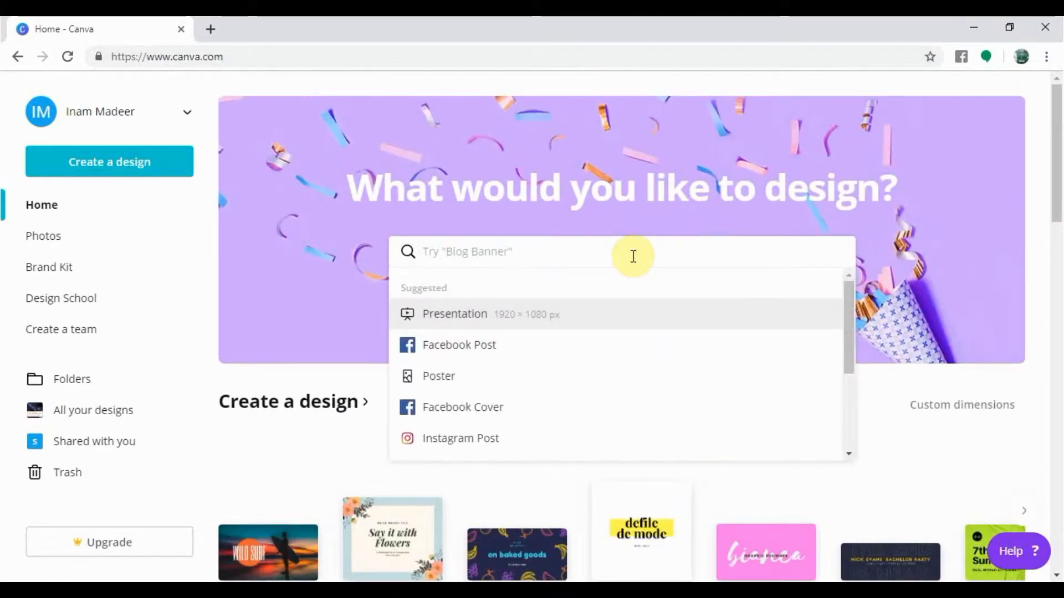
text(Facebook Ad)
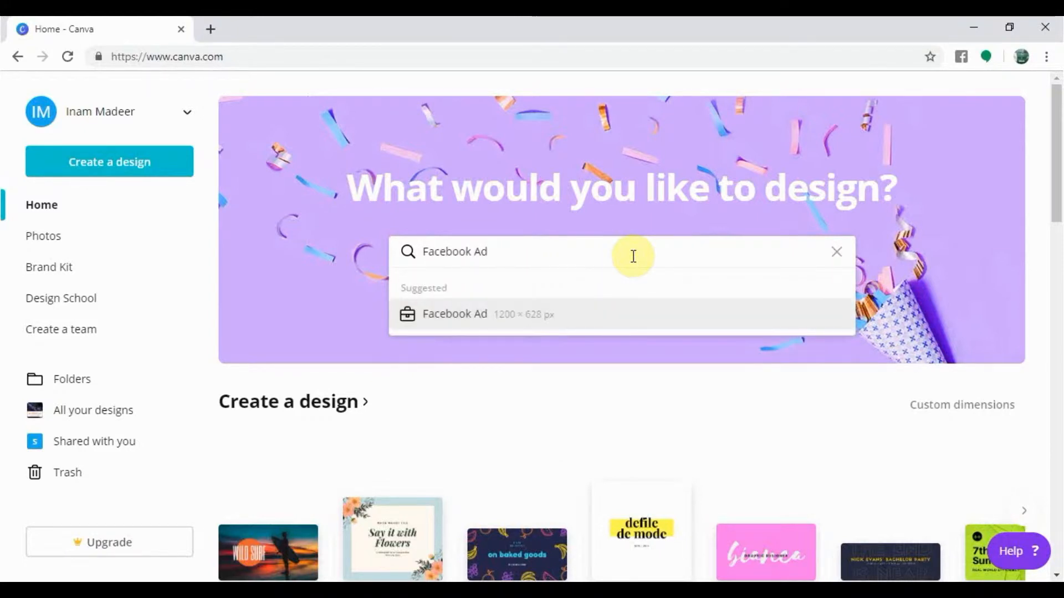
click(513, 317)
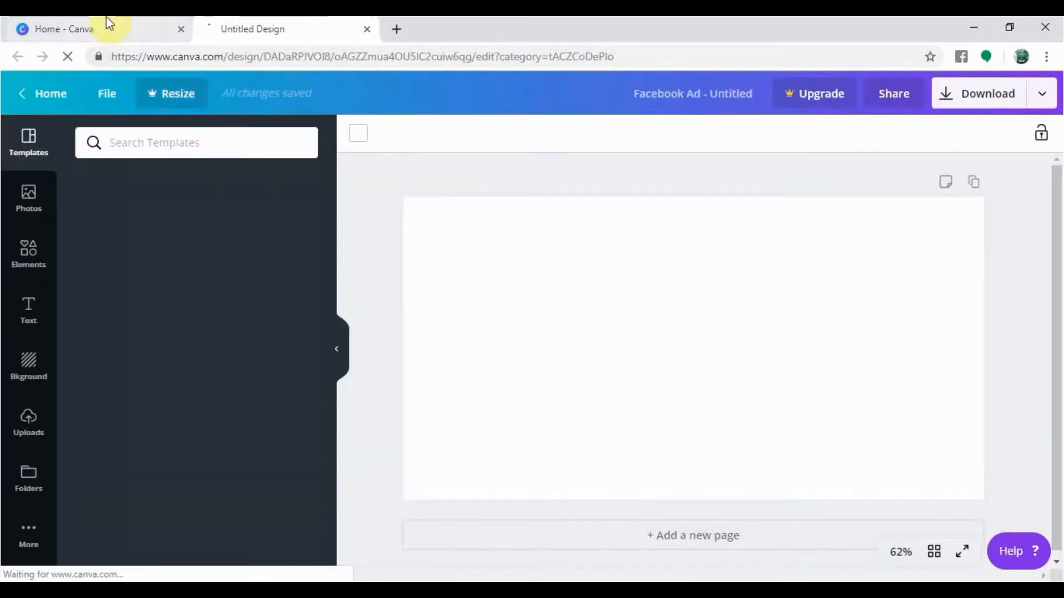
click(105, 20)
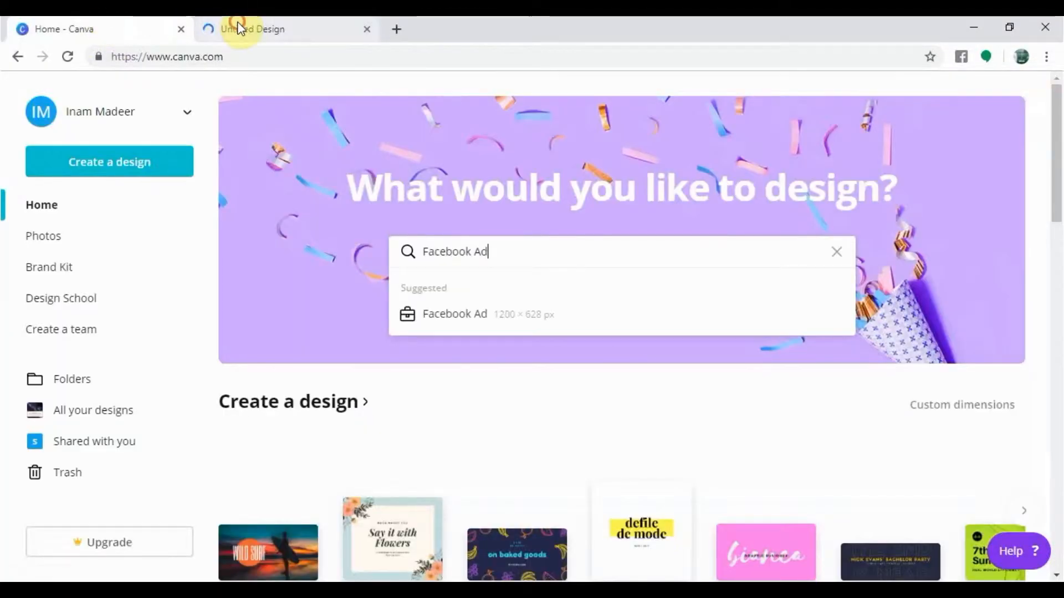
click(239, 27)
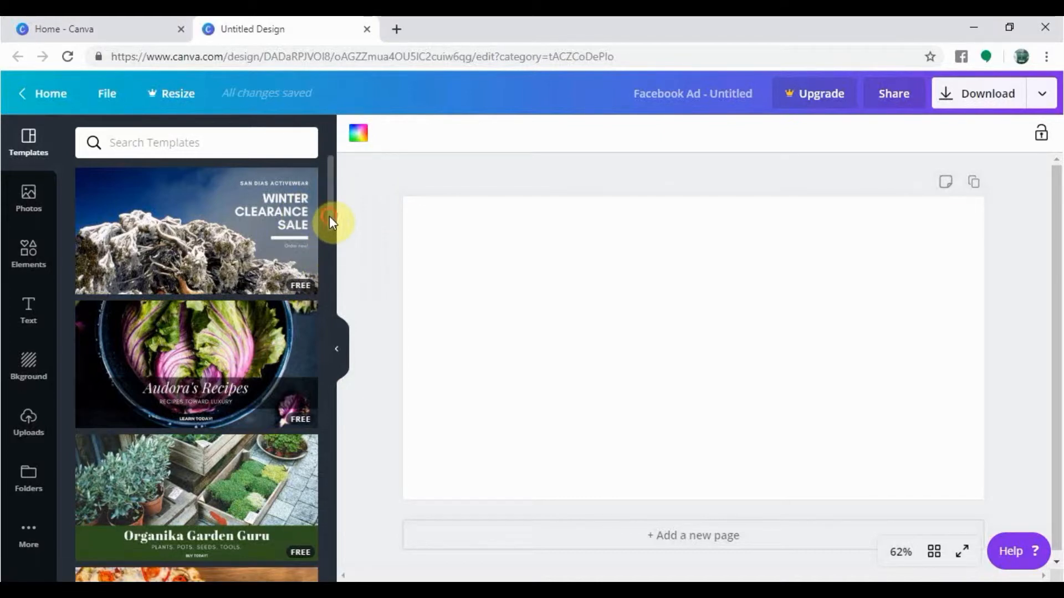
Browse the templates and apply the yellow "a little bit of EVERYTHING" template to the blank page.
mouse_move(329, 216)
mouse_down()
mouse_move(330, 523)
mouse_move(337, 216)
mouse_up()
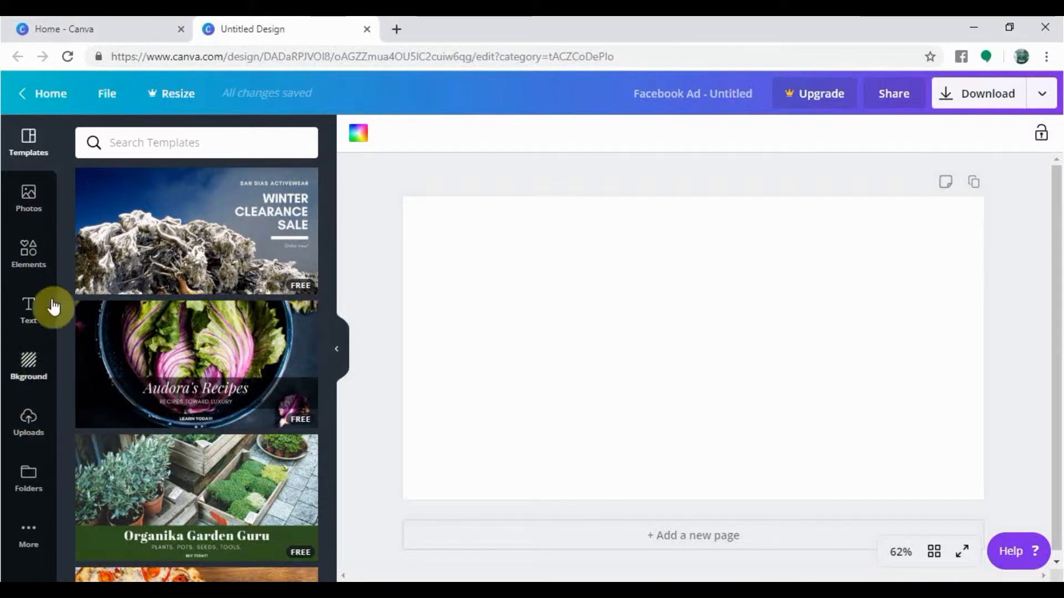
drag(333, 222, 337, 350)
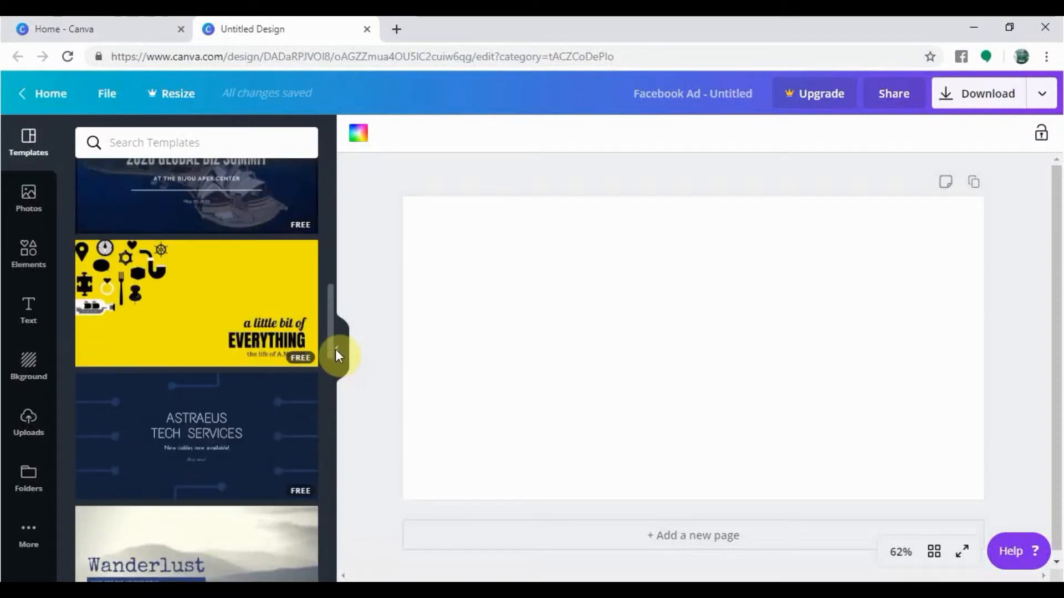
click(193, 322)
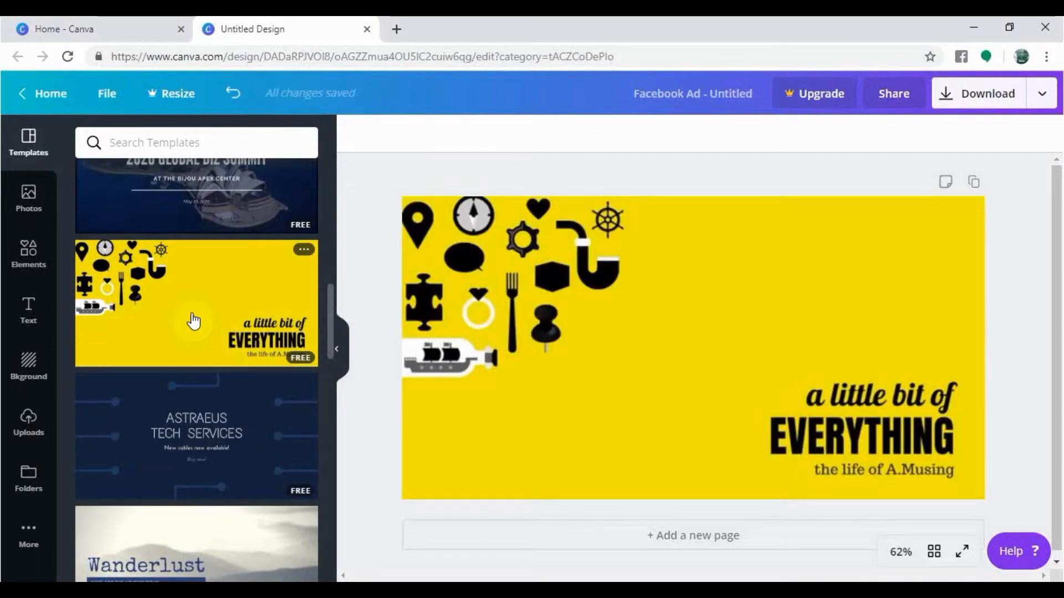
Replace the script line "a little bit of" with "We are making a".
click(876, 400)
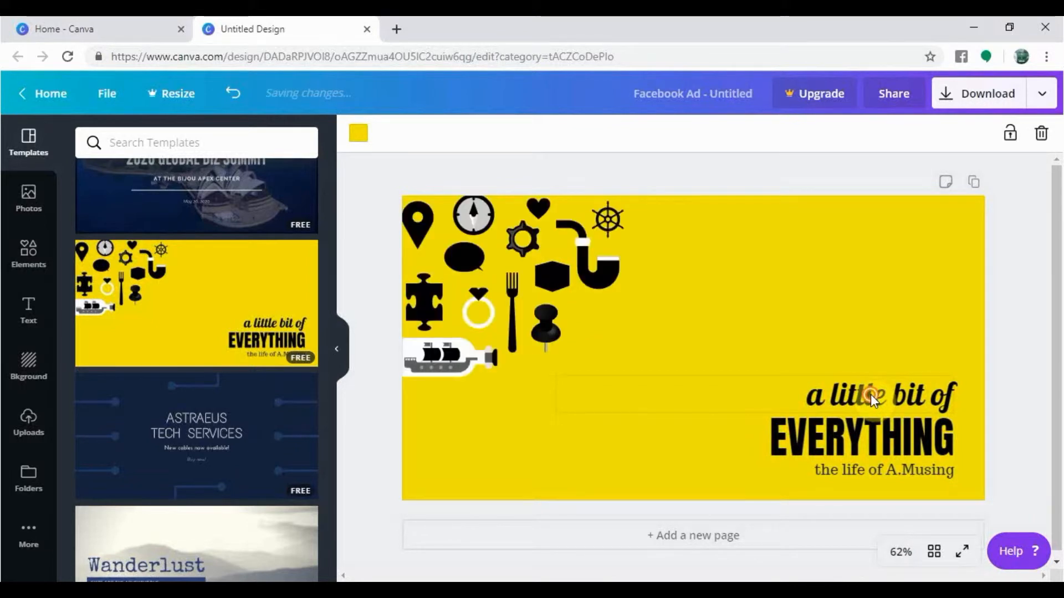
double_click(880, 396)
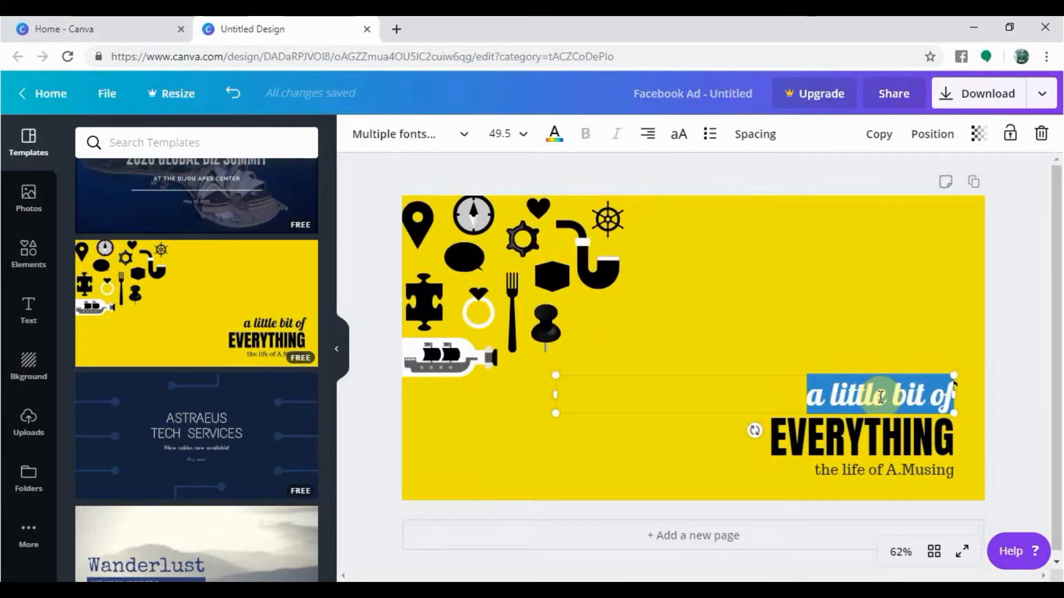
text(We are making)
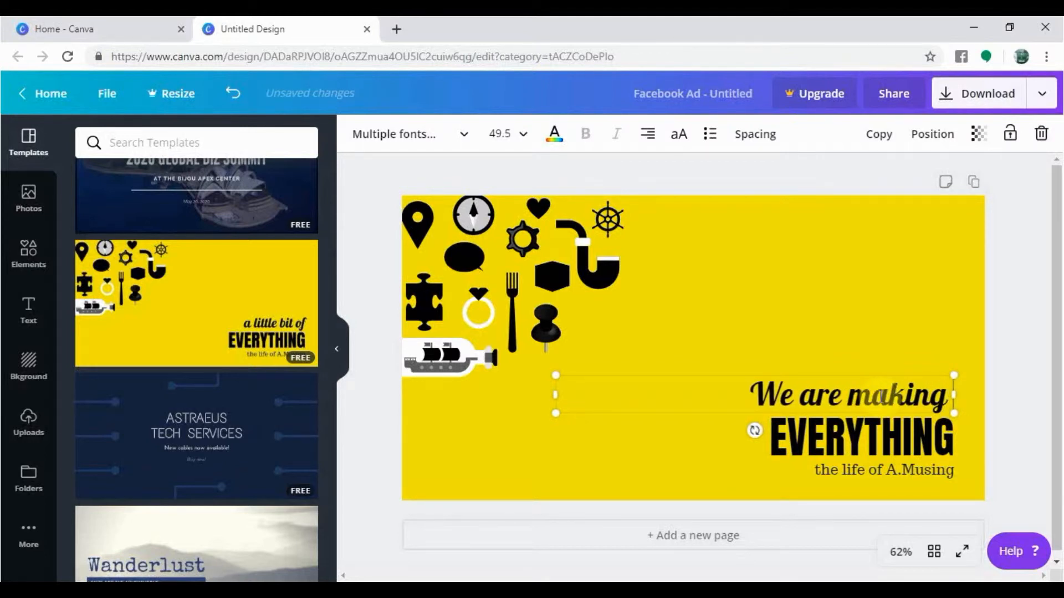
text( a)
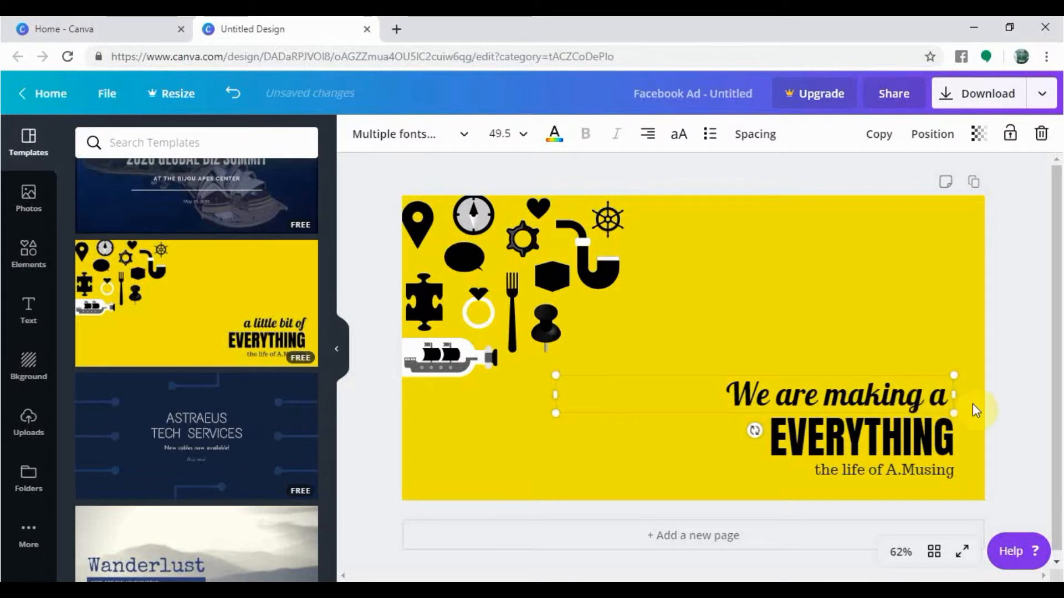
Replace the large heading "EVERYTHING" with "YOUTUBE VIDEO".
double_click(893, 436)
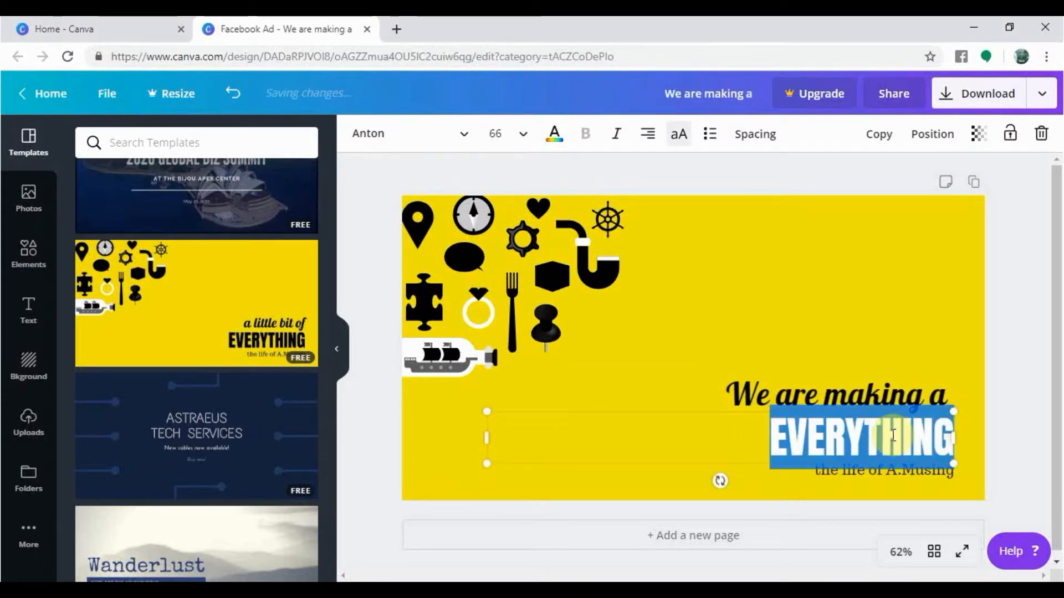
text(YOUTUBE)
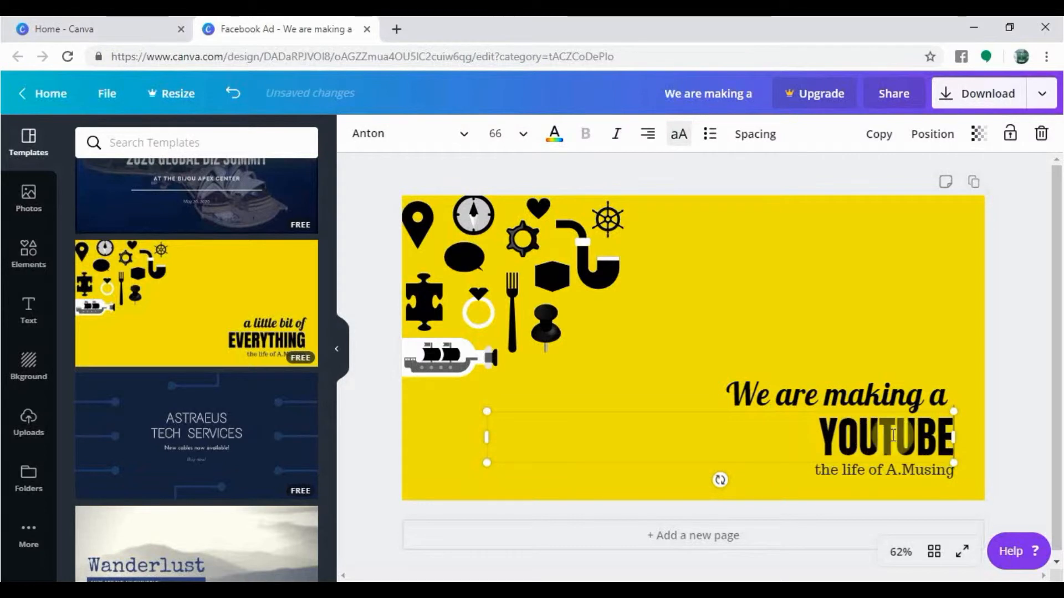
text( VIDEO)
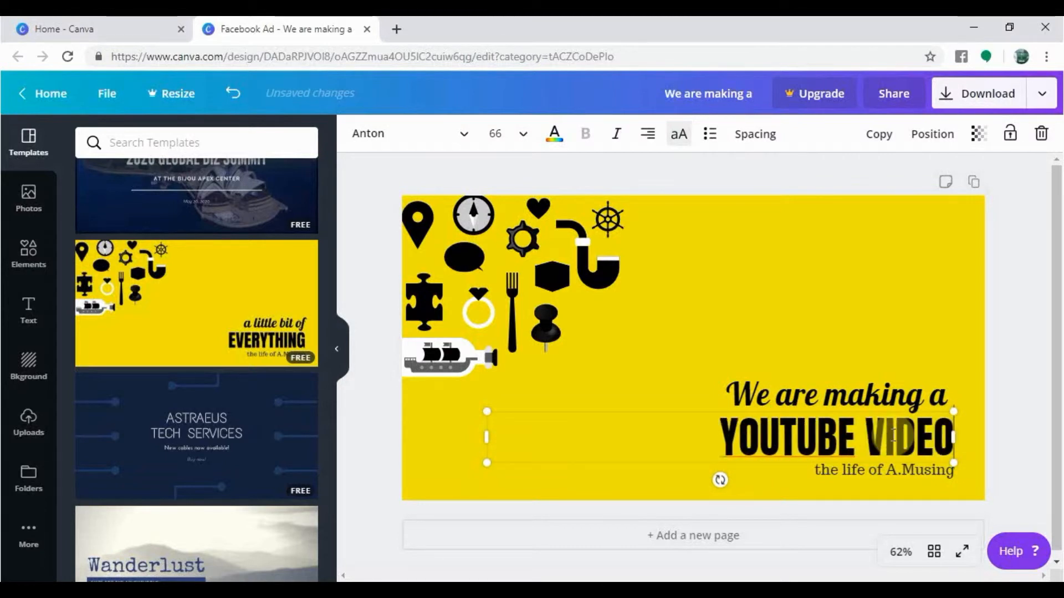
Replace the small tagline beneath the heading with "Enjoy!!!".
click(910, 467)
double_click(904, 470)
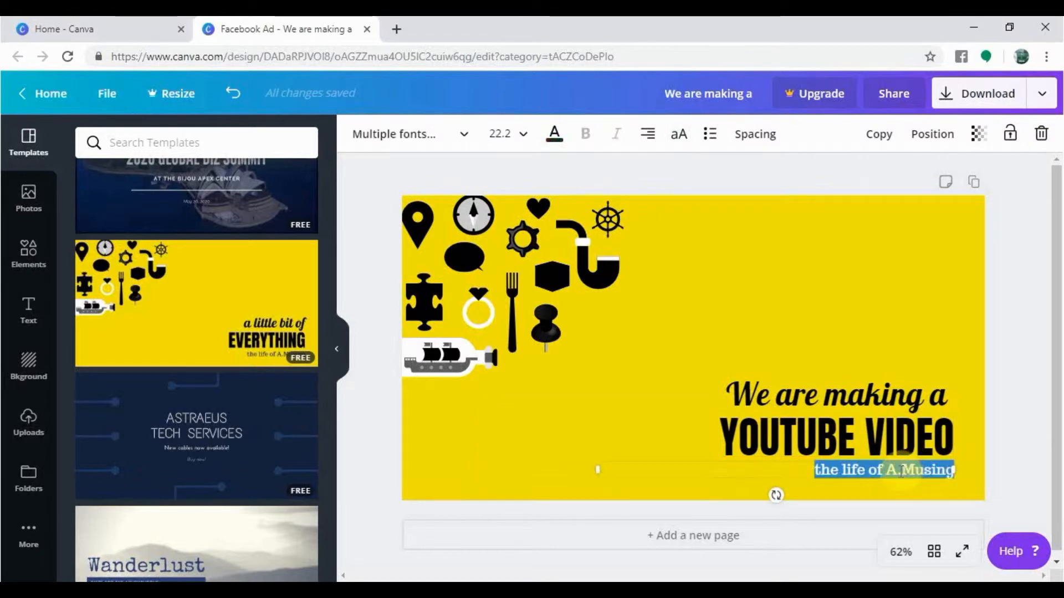
text(Enj)
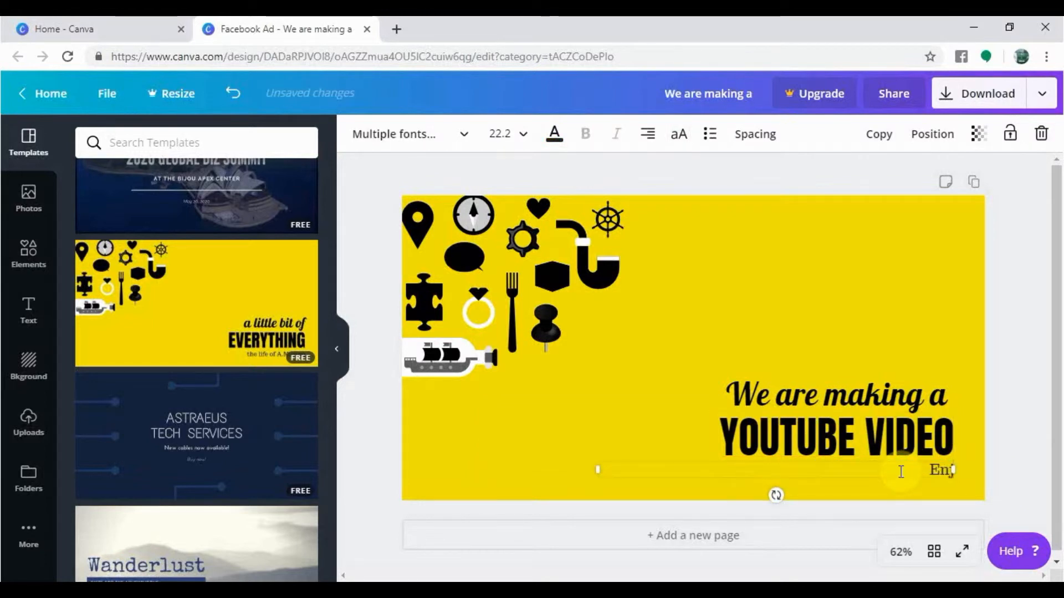
text(oy)
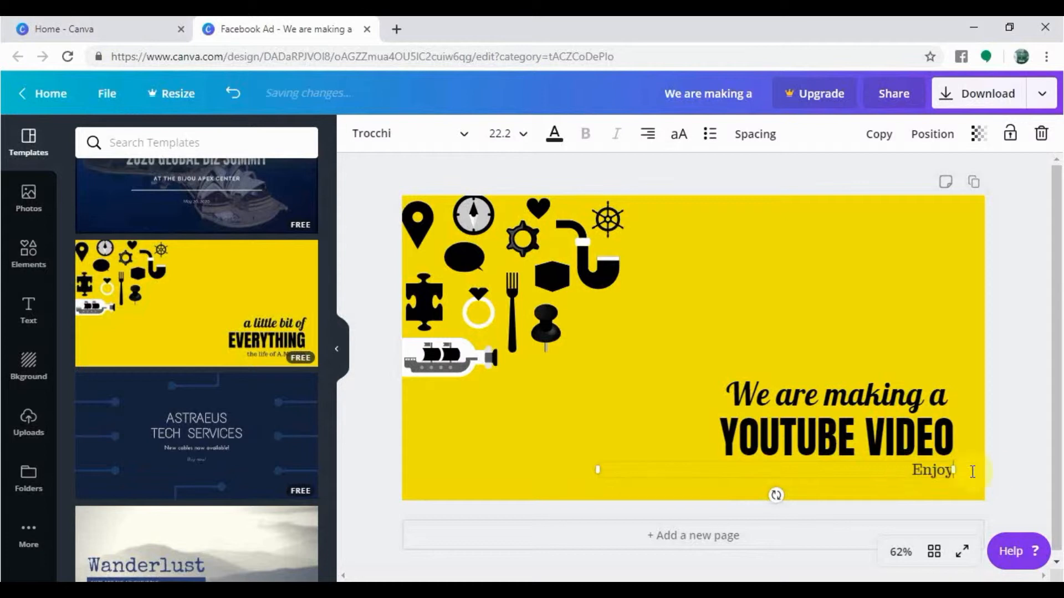
text(!!!)
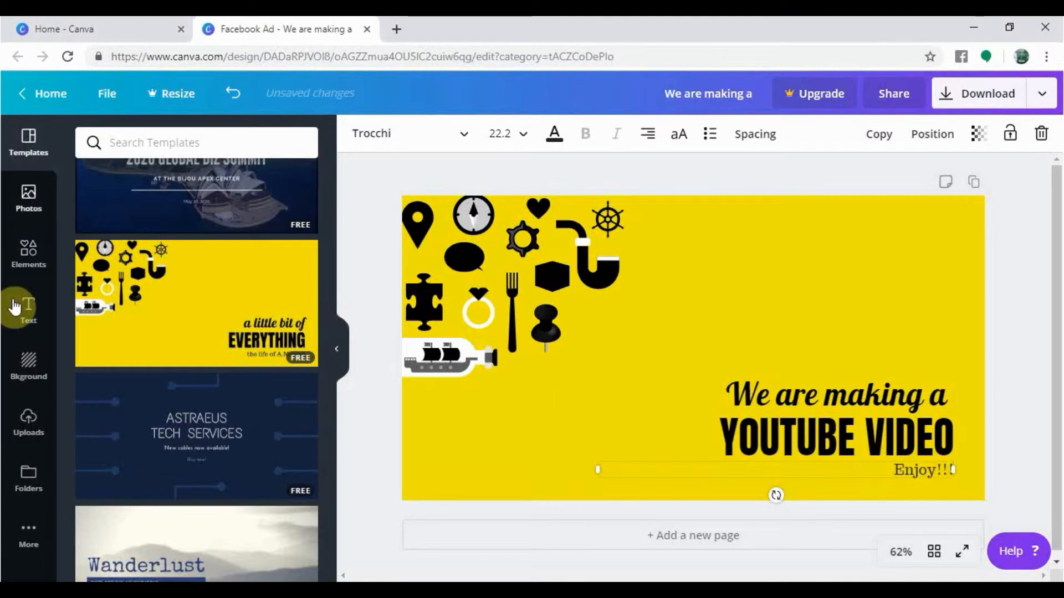
Look through the uploaded images, the backgrounds and the elements available for the design.
click(23, 437)
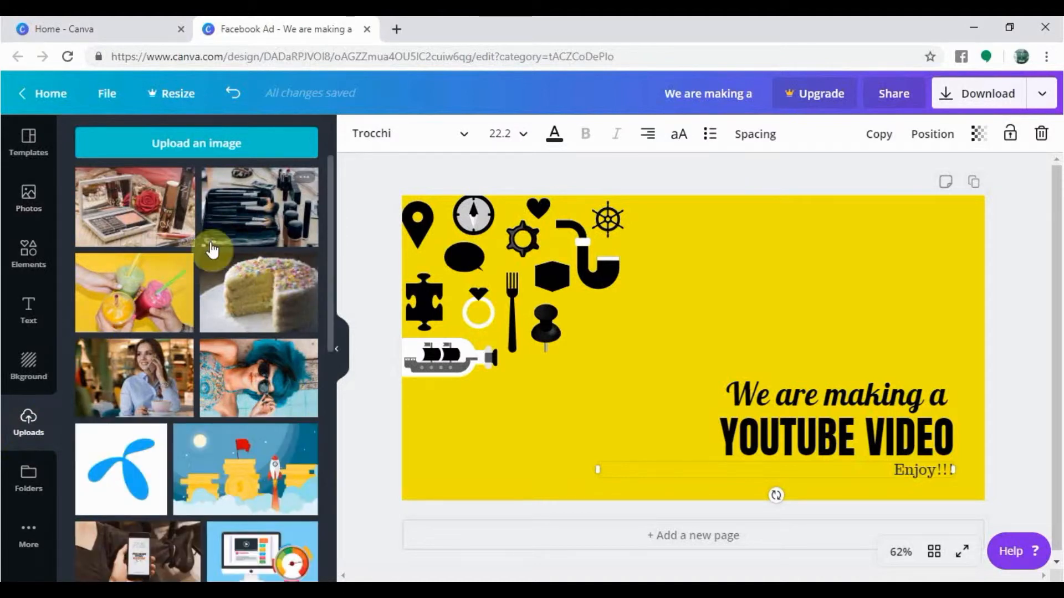
click(29, 364)
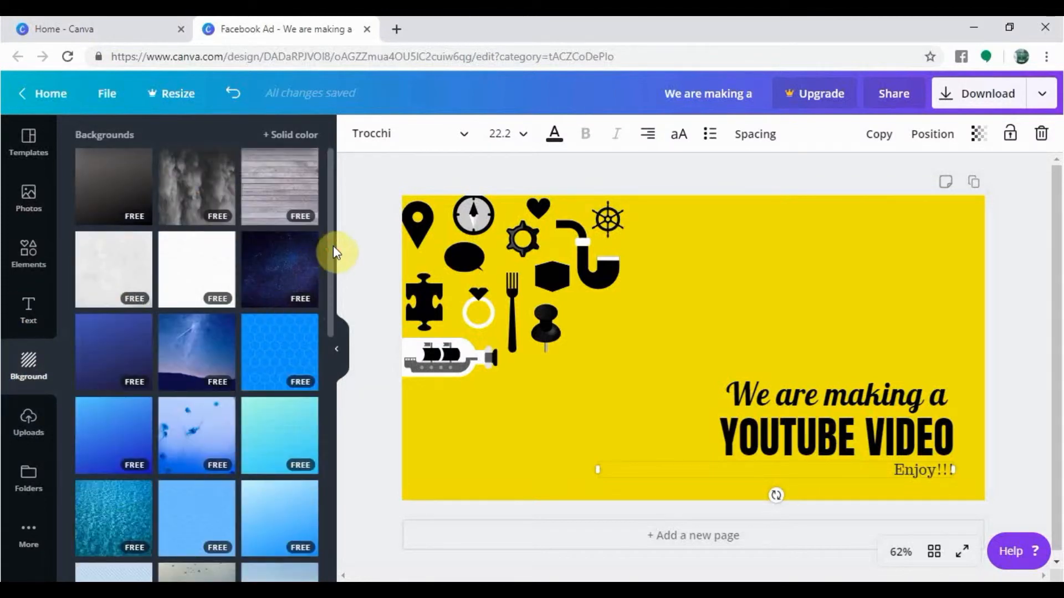
drag(333, 320, 332, 266)
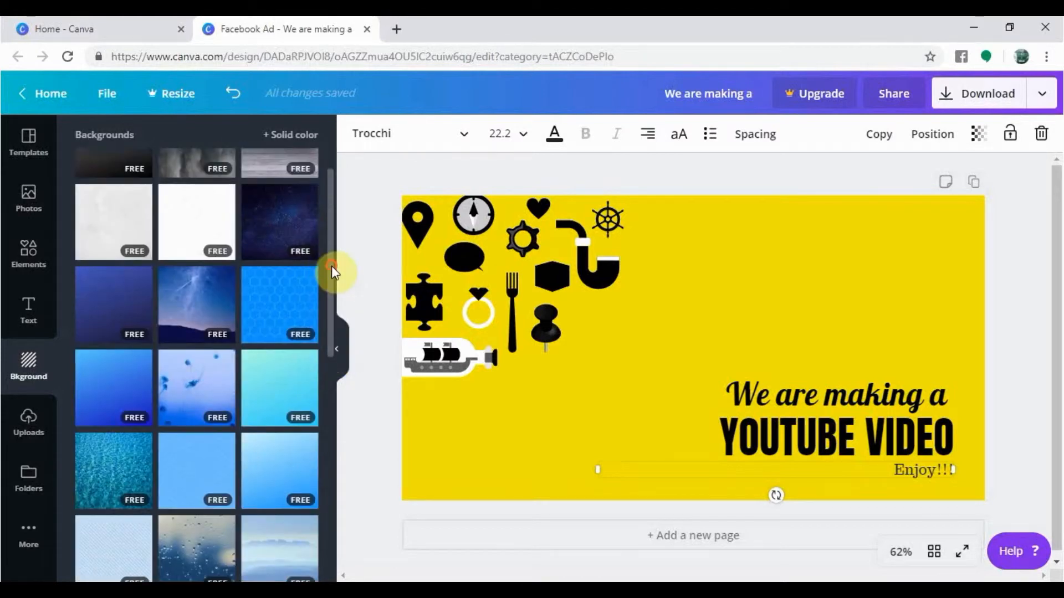
click(35, 263)
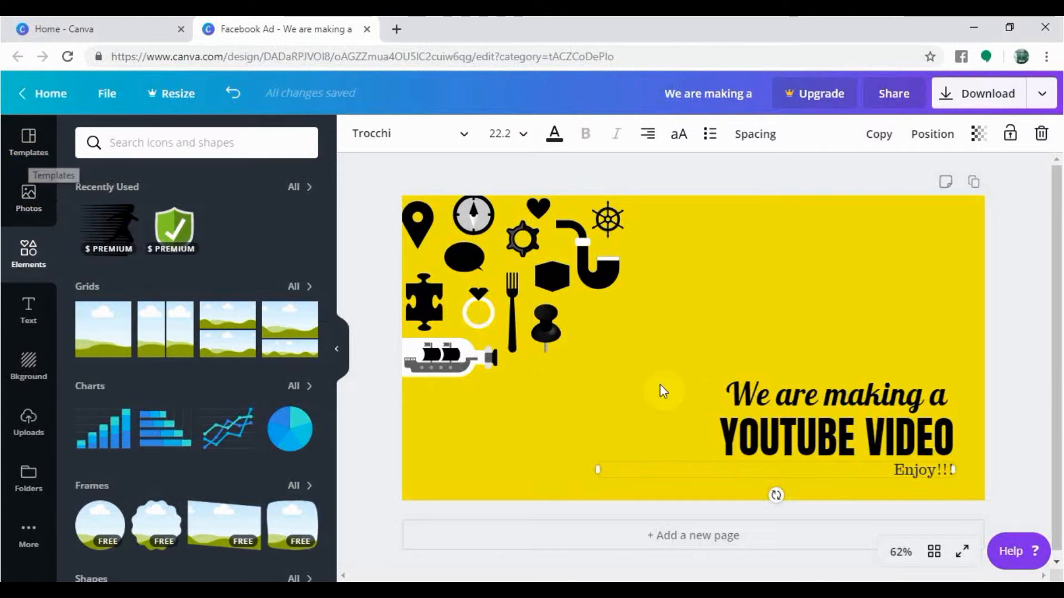
click(856, 397)
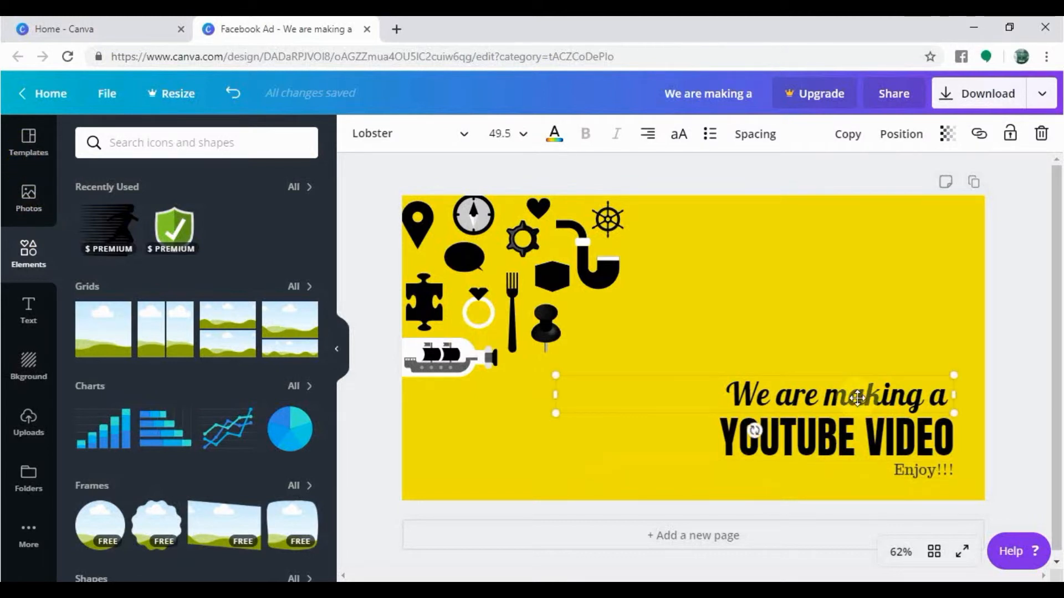
Download the design as a PNG named "We are making a" in the Inamable Blog folder and dismiss the Canva Pro offer.
click(983, 103)
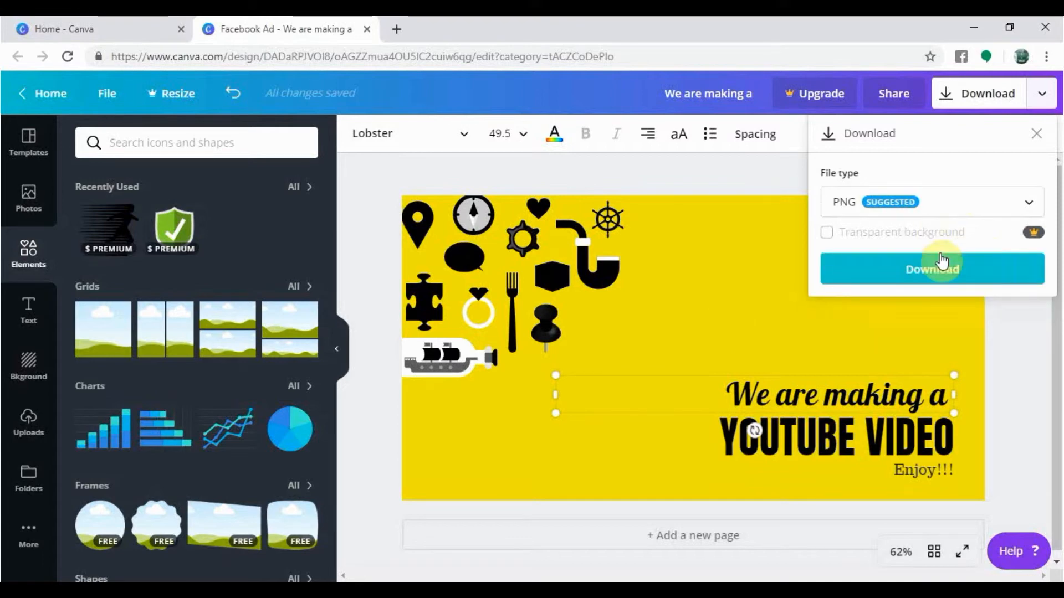
click(931, 272)
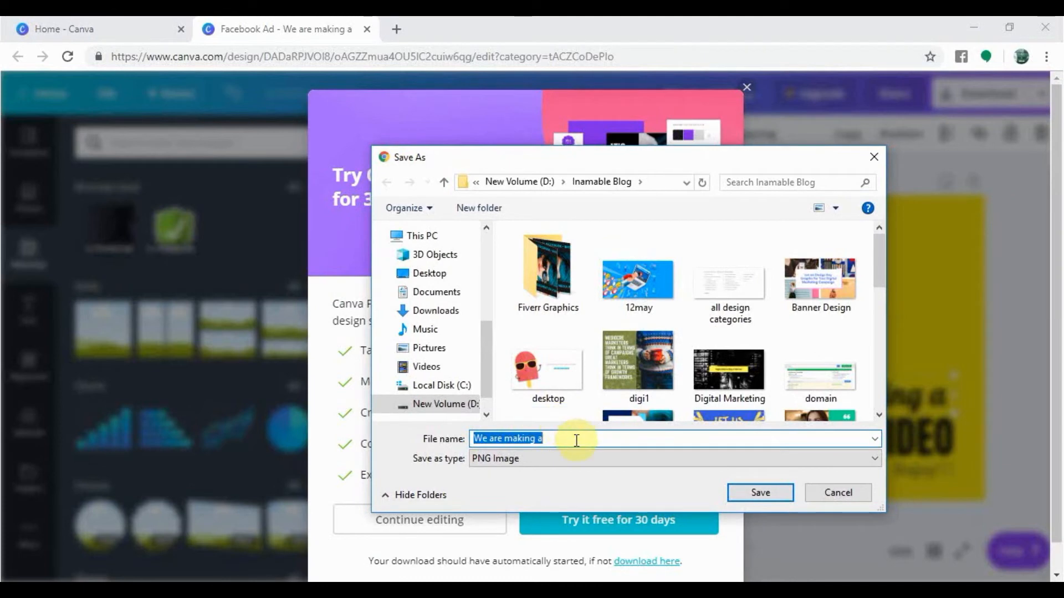
click(760, 493)
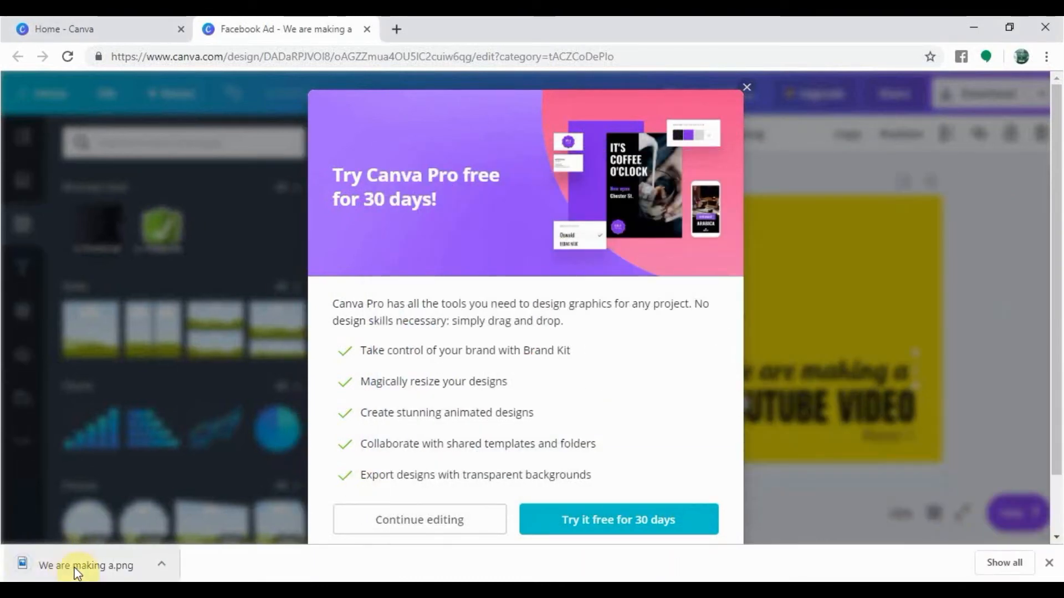
click(746, 89)
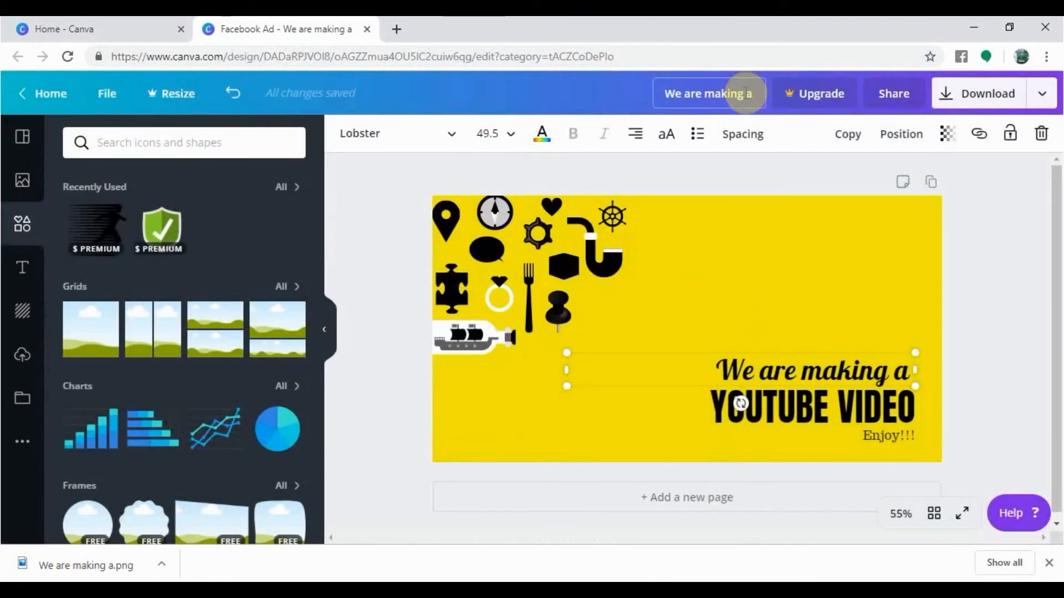